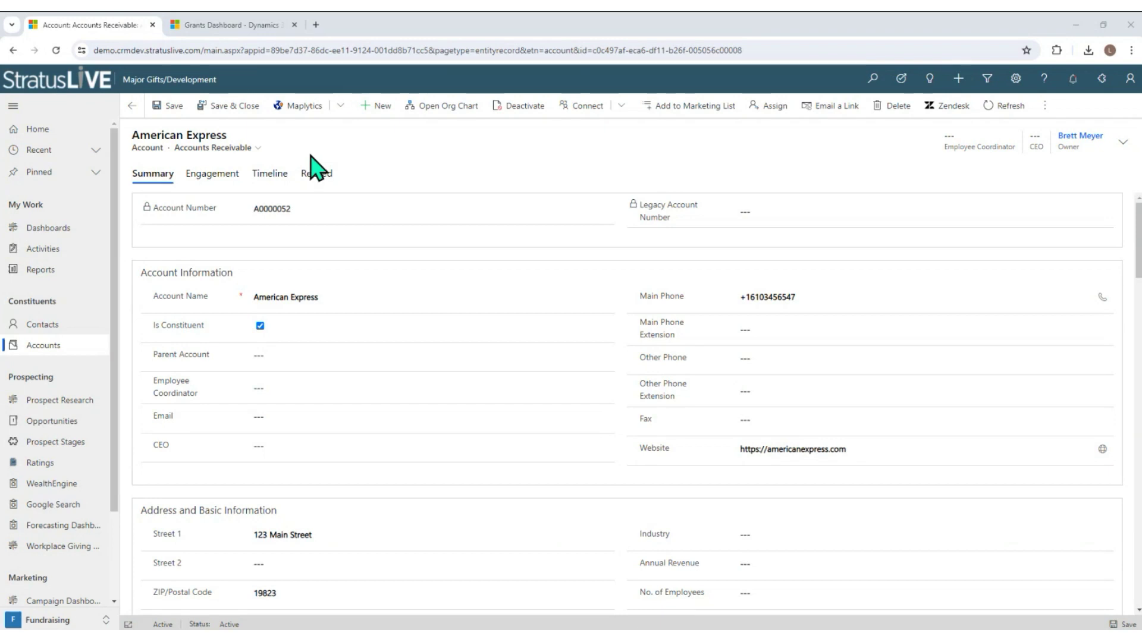
Step: Open the 2022 grant from the American Express account's related grants
left_click(317, 174)
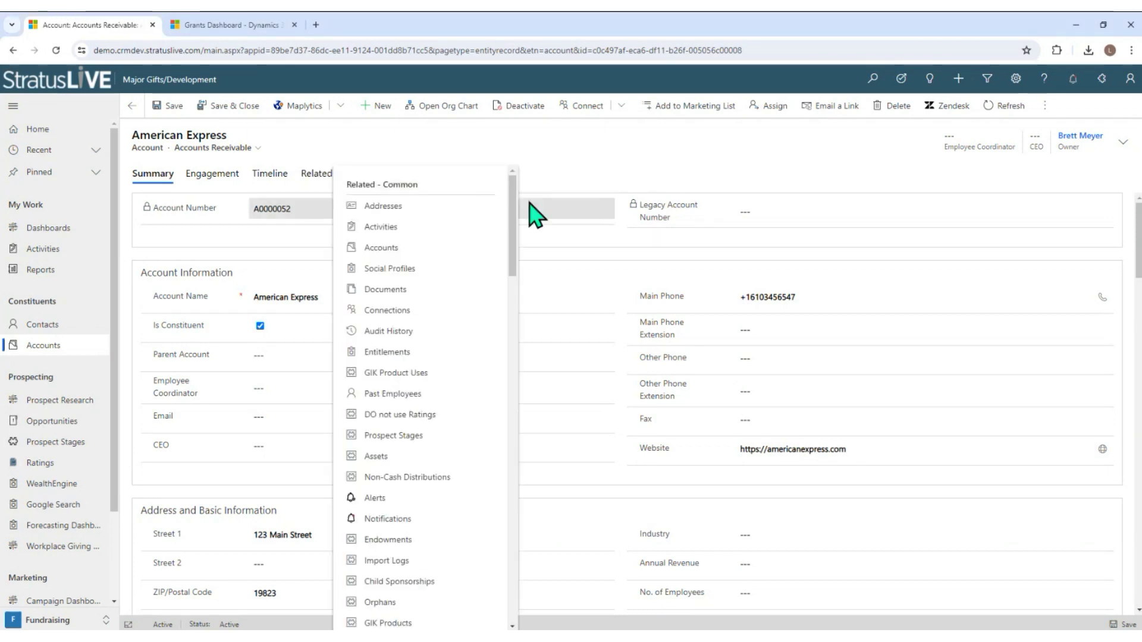
left_click_drag(513, 204, 528, 517)
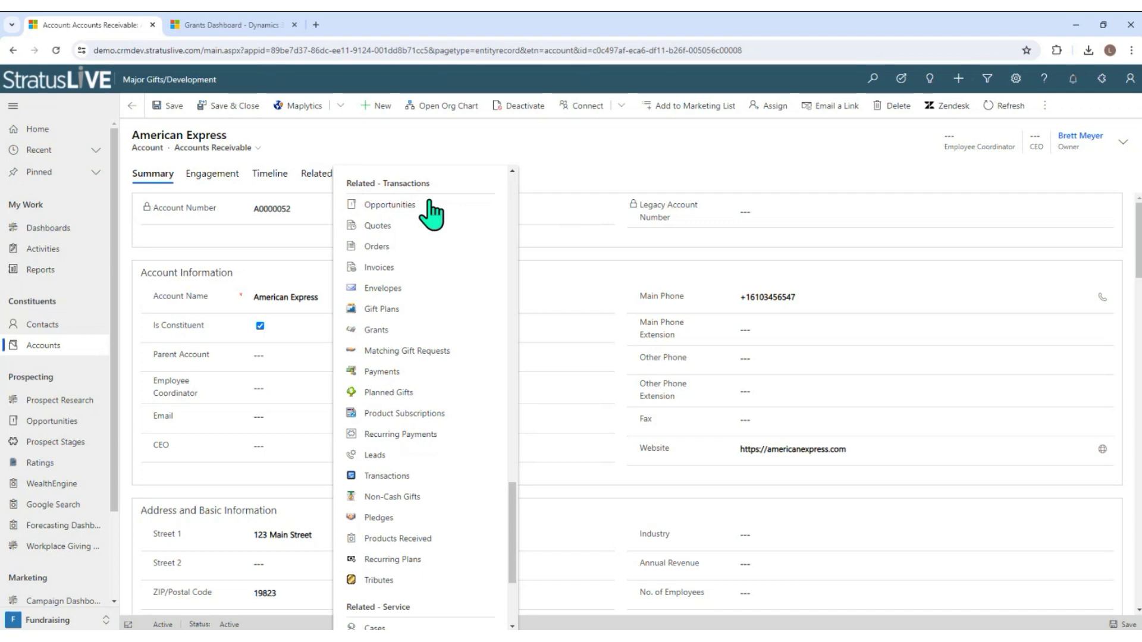
left_click(376, 330)
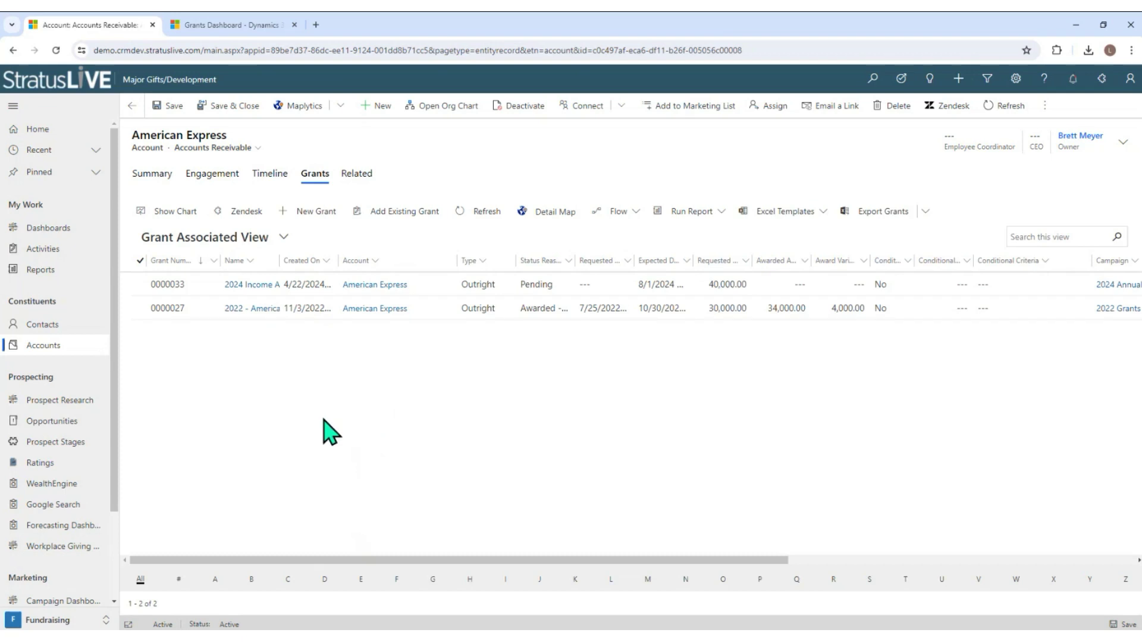
double_click(424, 314)
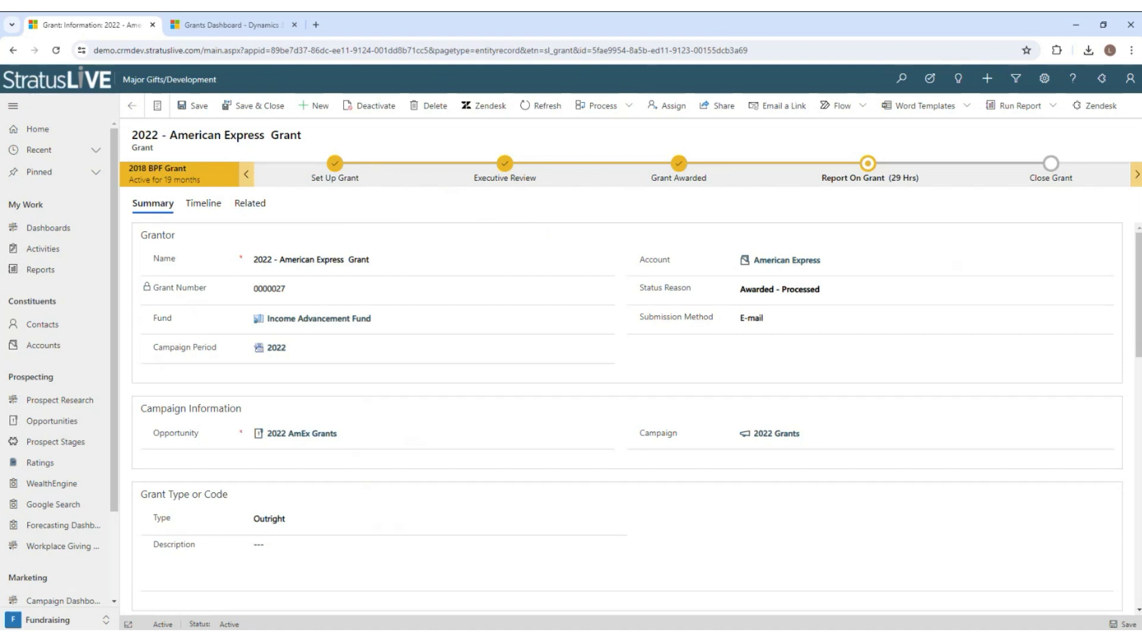
Step: Review the grant's process stages, from Set Up Grant through Executive Review and Grant Awarded to Report On Grant
left_click(337, 173)
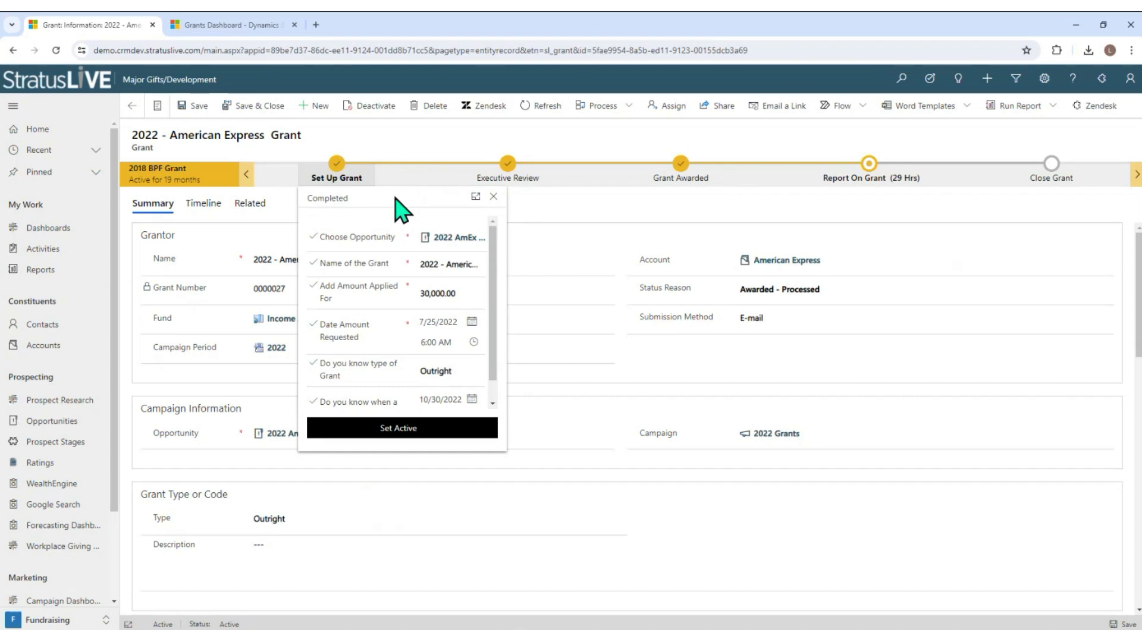
left_click(521, 176)
left_click(684, 176)
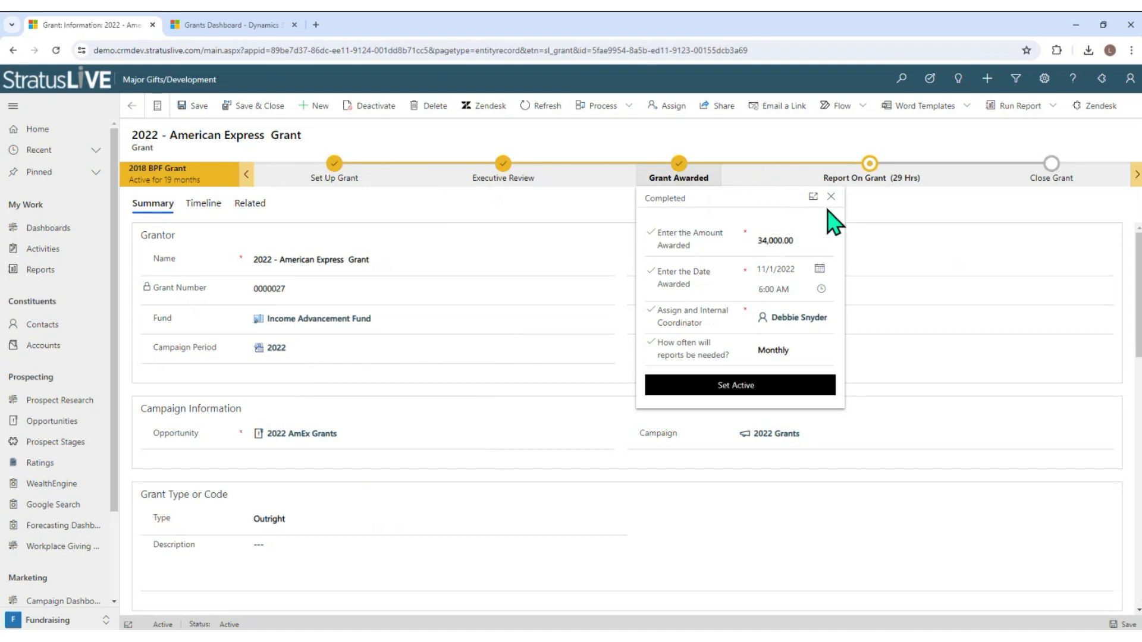
left_click(878, 175)
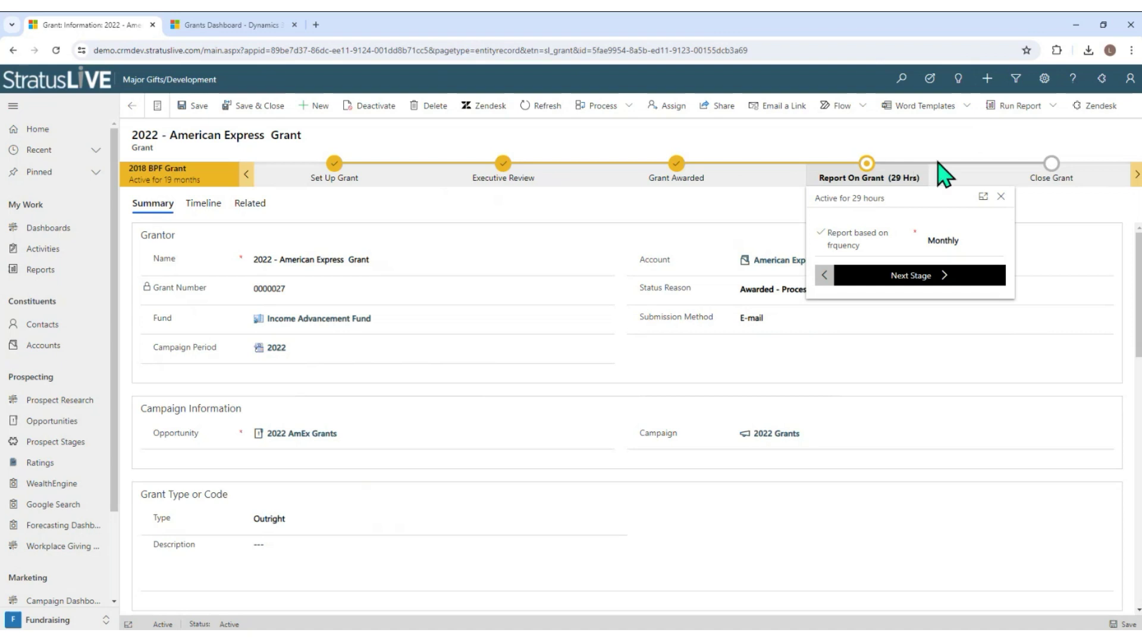
left_click(739, 179)
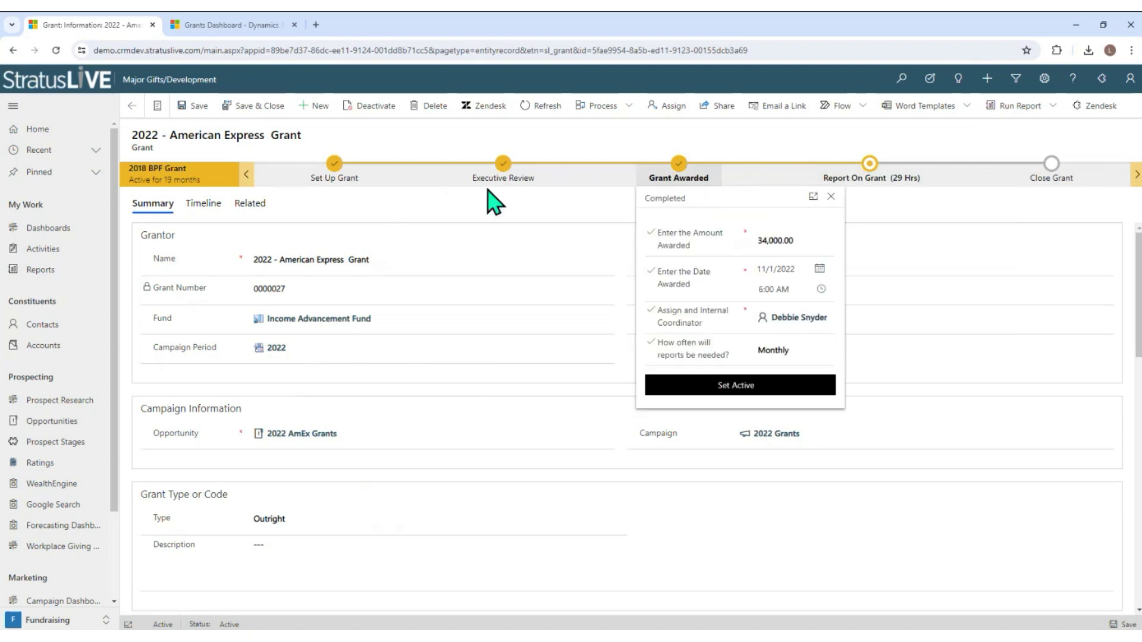
left_click(474, 204)
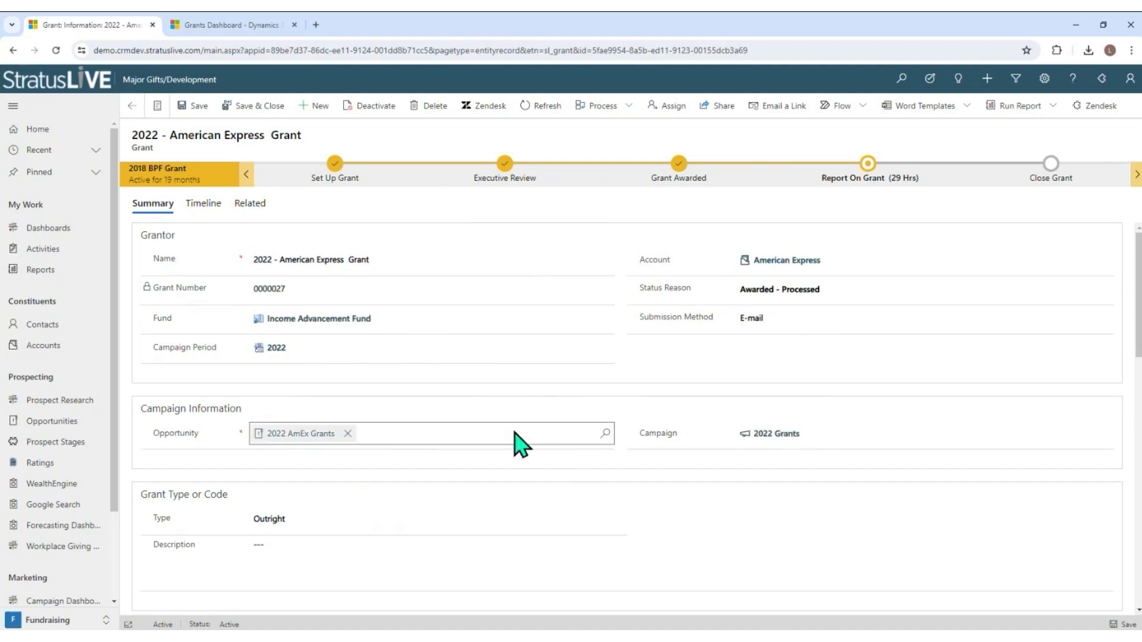
Step: Check which grant types are available in the Grant Type or Code section without changing the selection
scroll(505, 443, "down", 2)
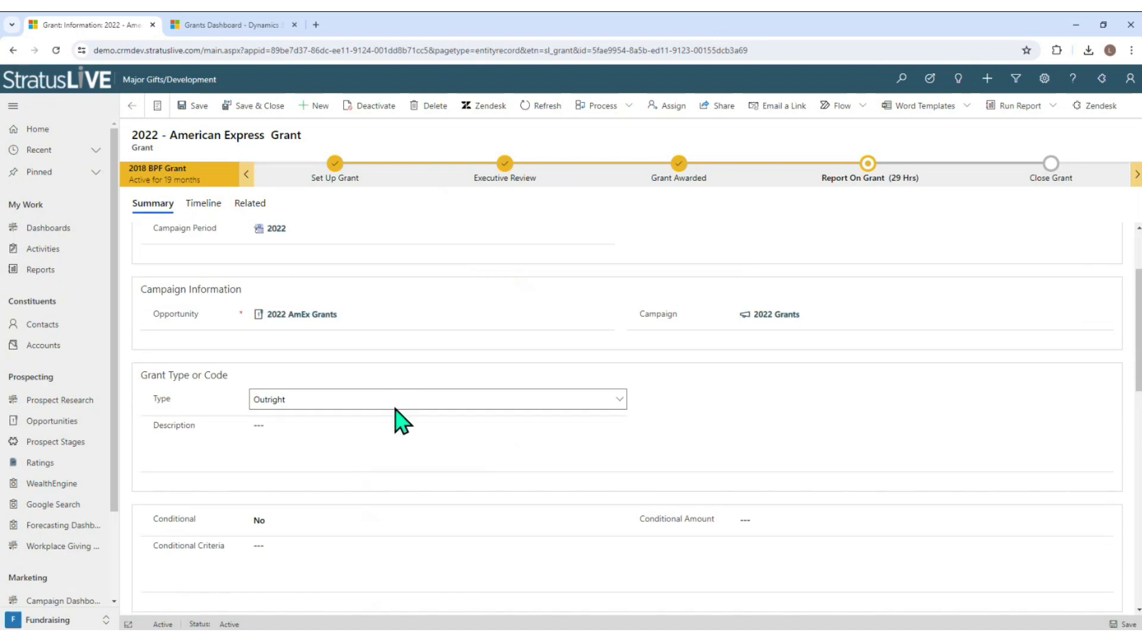
left_click(357, 399)
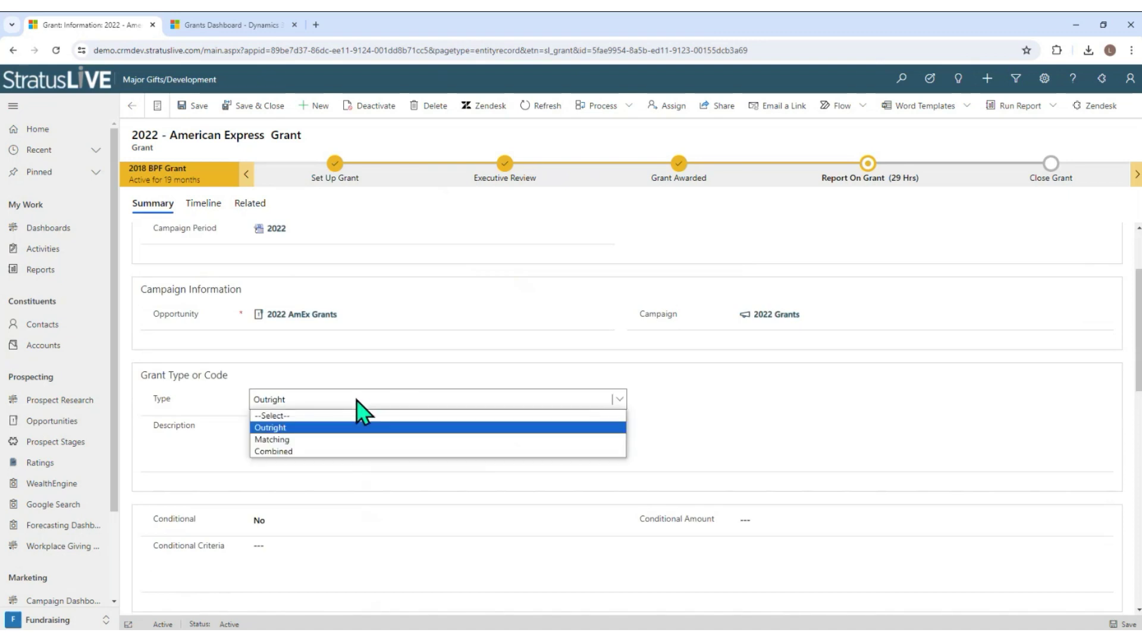
left_click(678, 410)
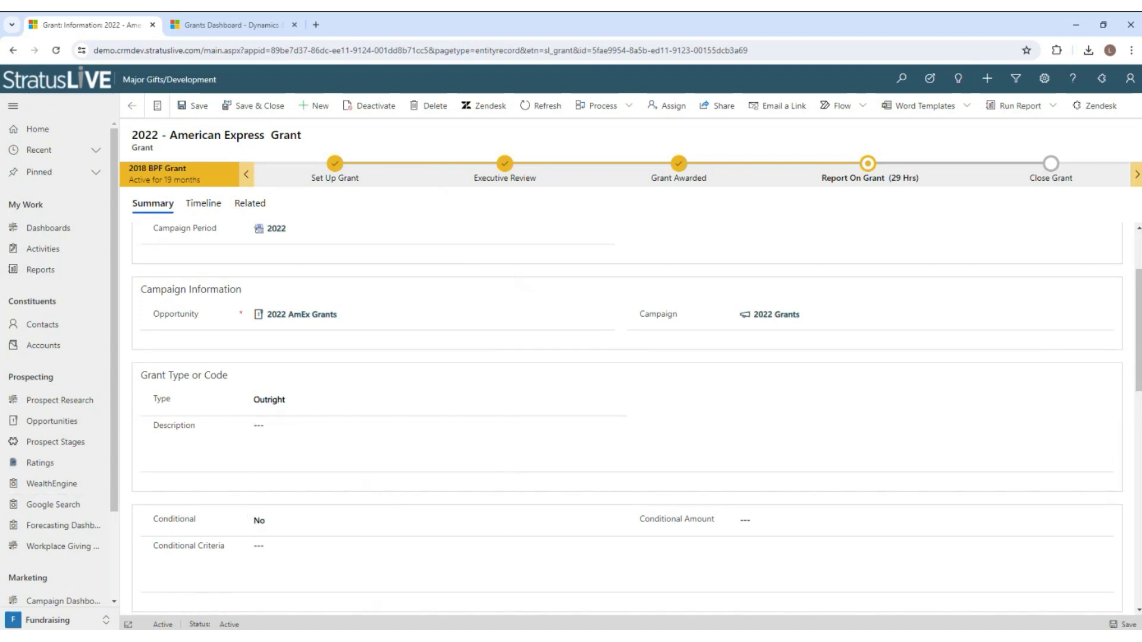
Step: Review the grant's writing details, budgeting, request dates and amounts, and its list of associated activities
scroll(484, 503, "down", 3)
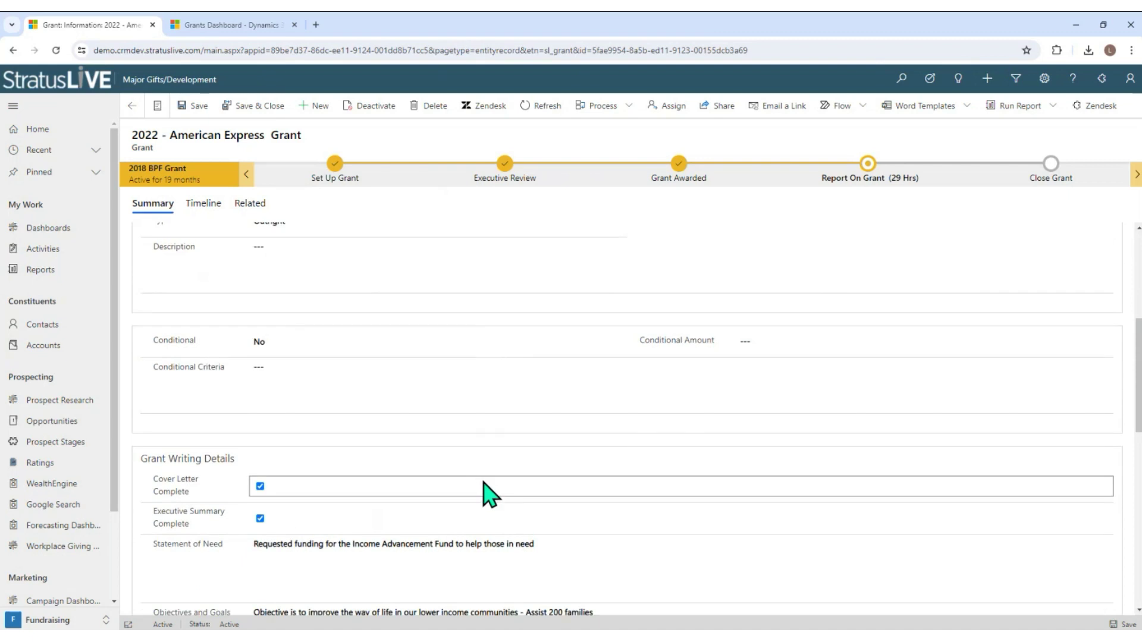
scroll(488, 494, "down", 2)
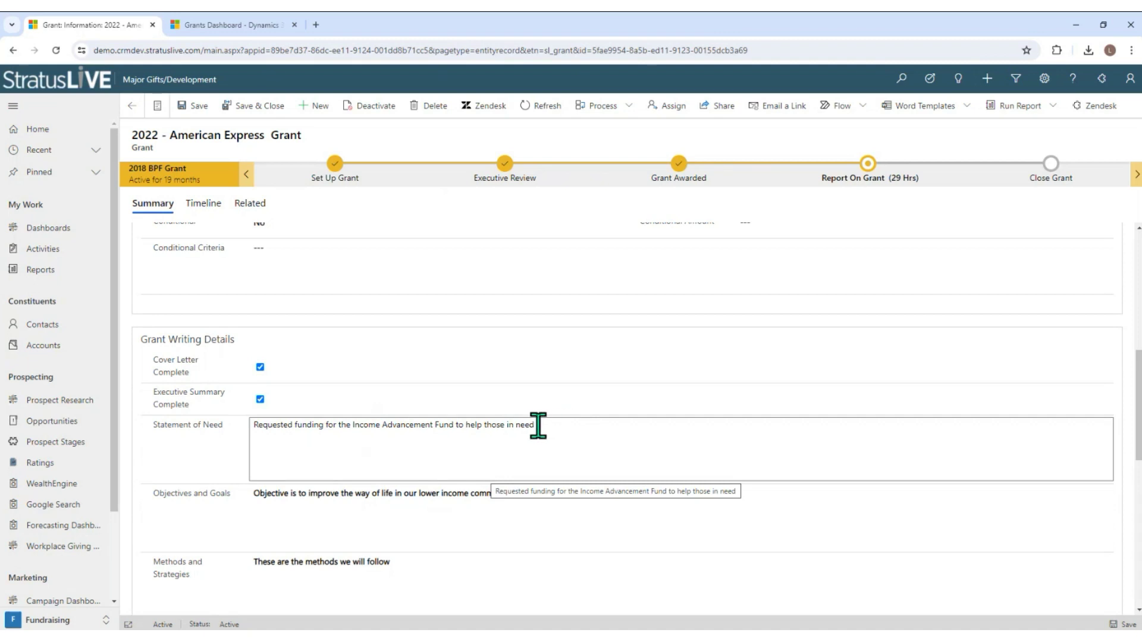
scroll(537, 428, "down", 1)
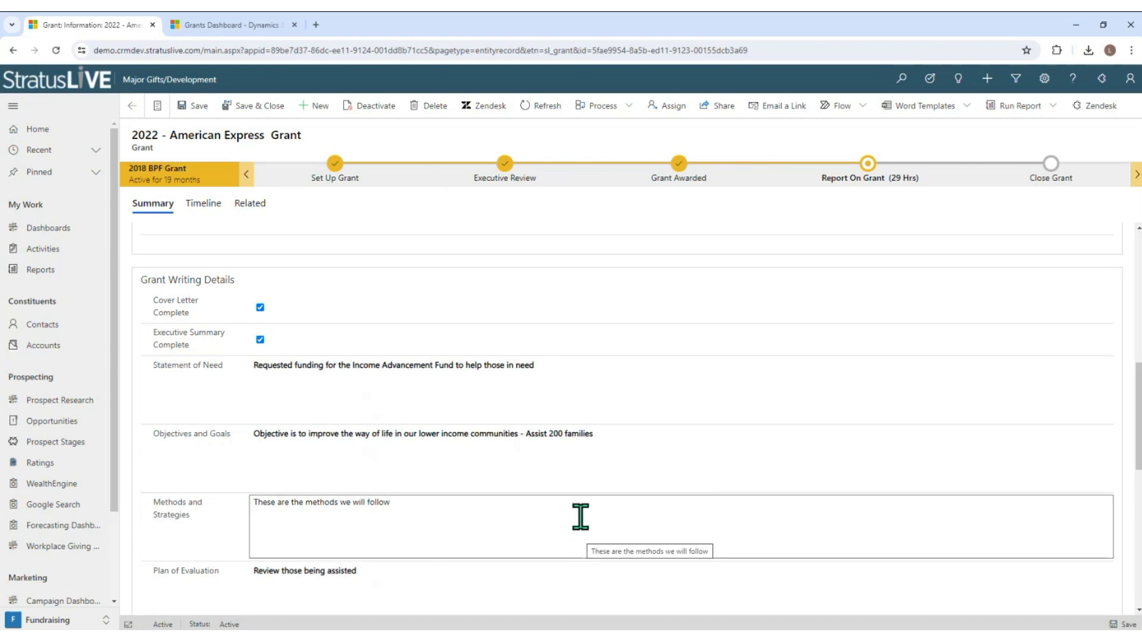
scroll(604, 503, "down", 3)
scroll(599, 495, "down", 3)
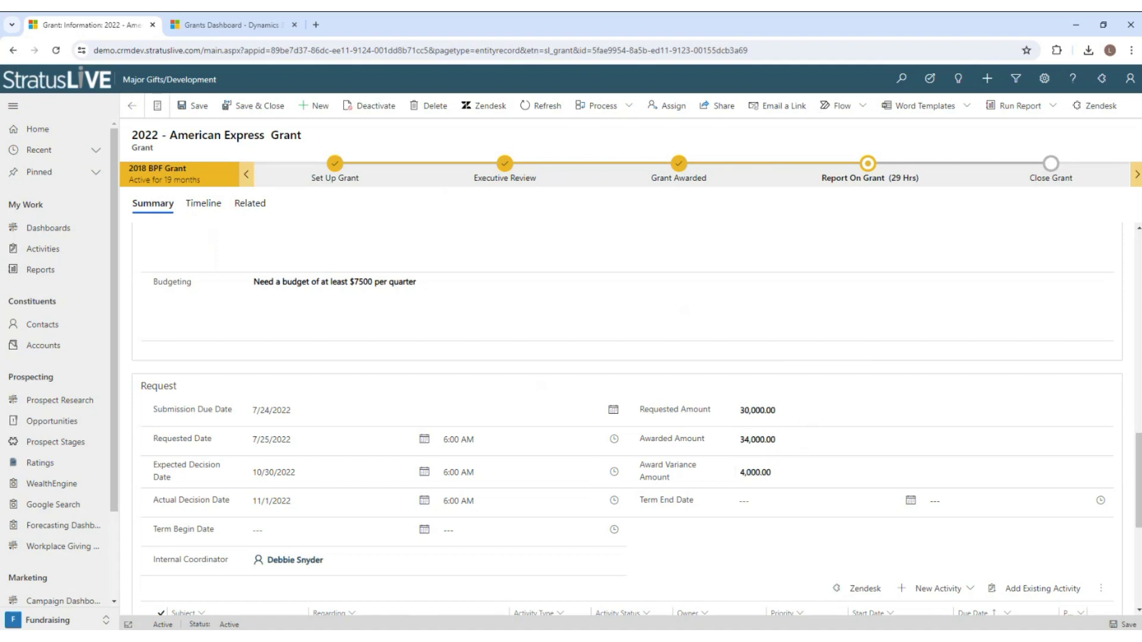
scroll(269, 438, "down", 4)
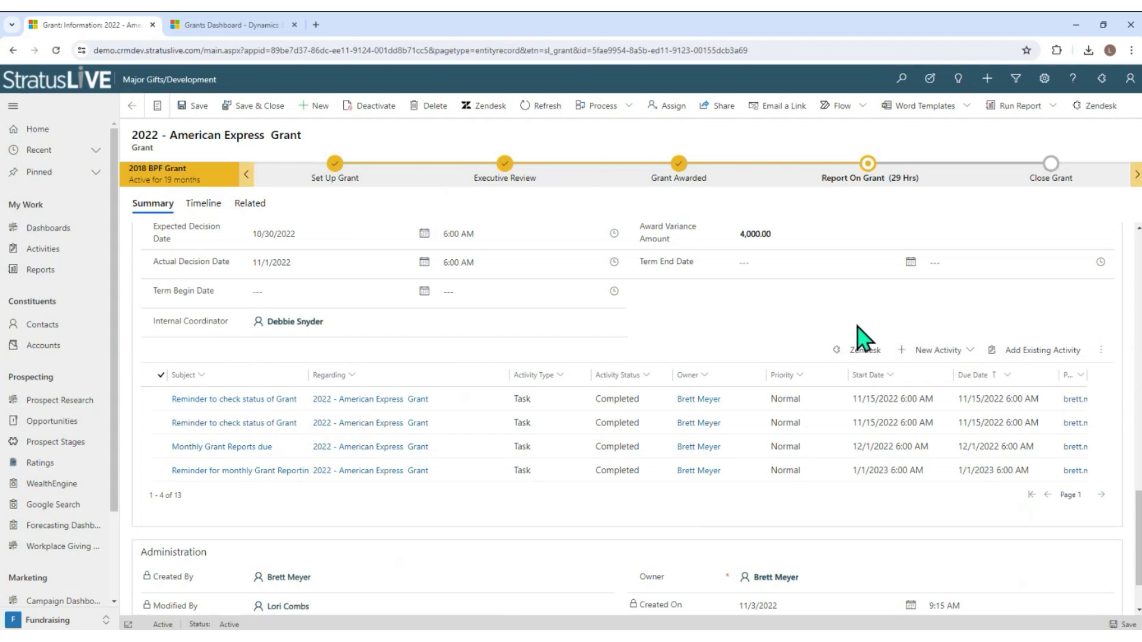
Step: View the grant's timeline with a blank note form open, and look at its related connections
left_click(201, 209)
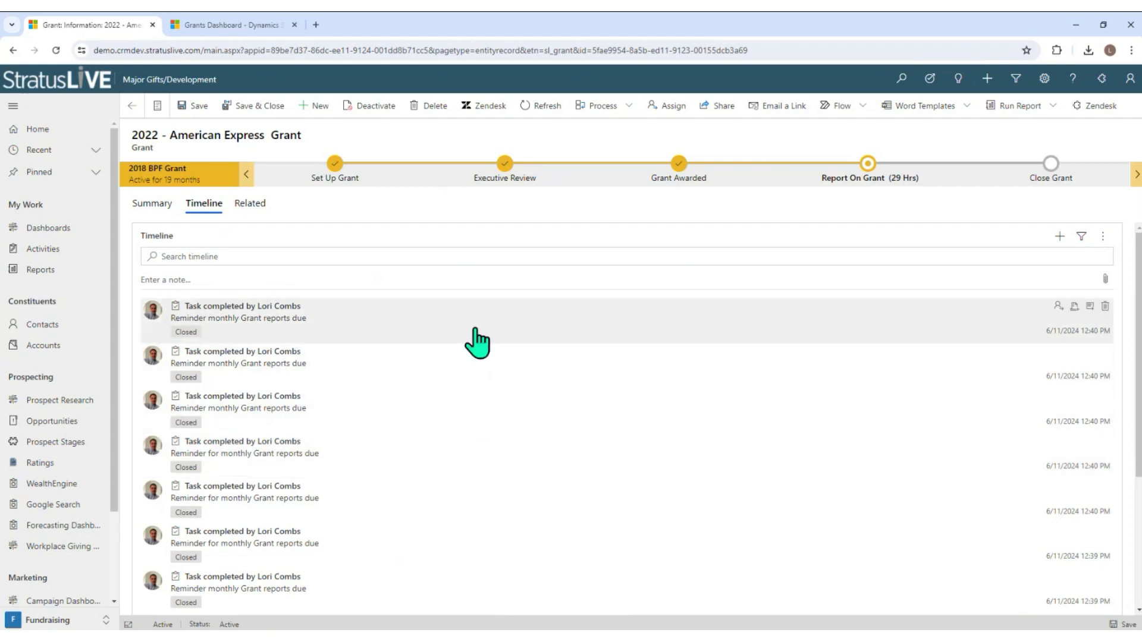
left_click(189, 280)
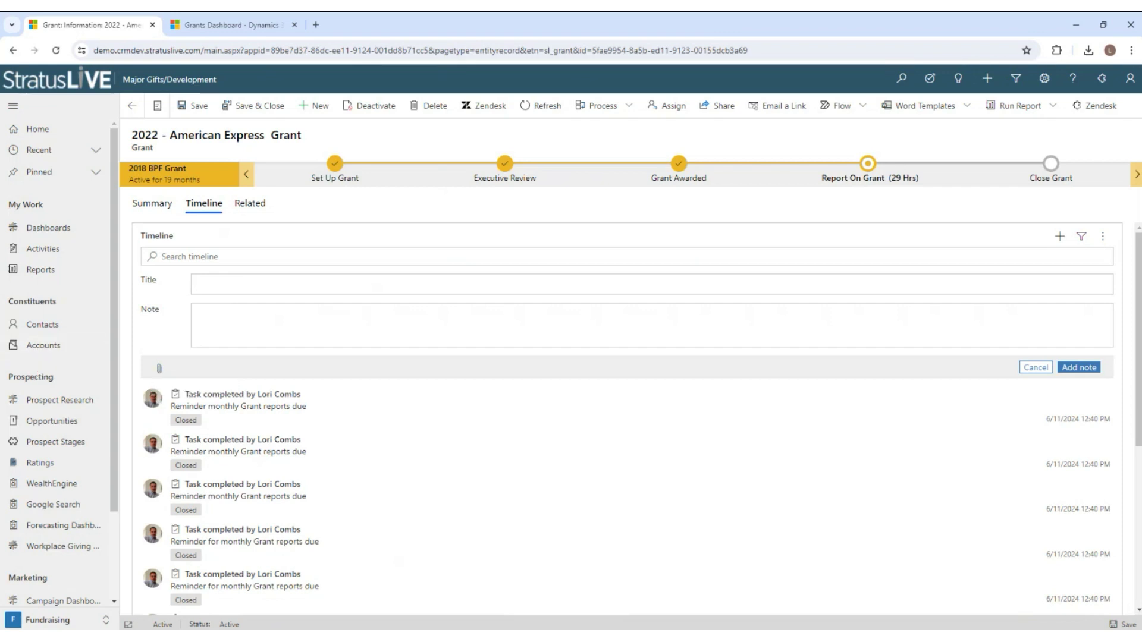
left_click(255, 205)
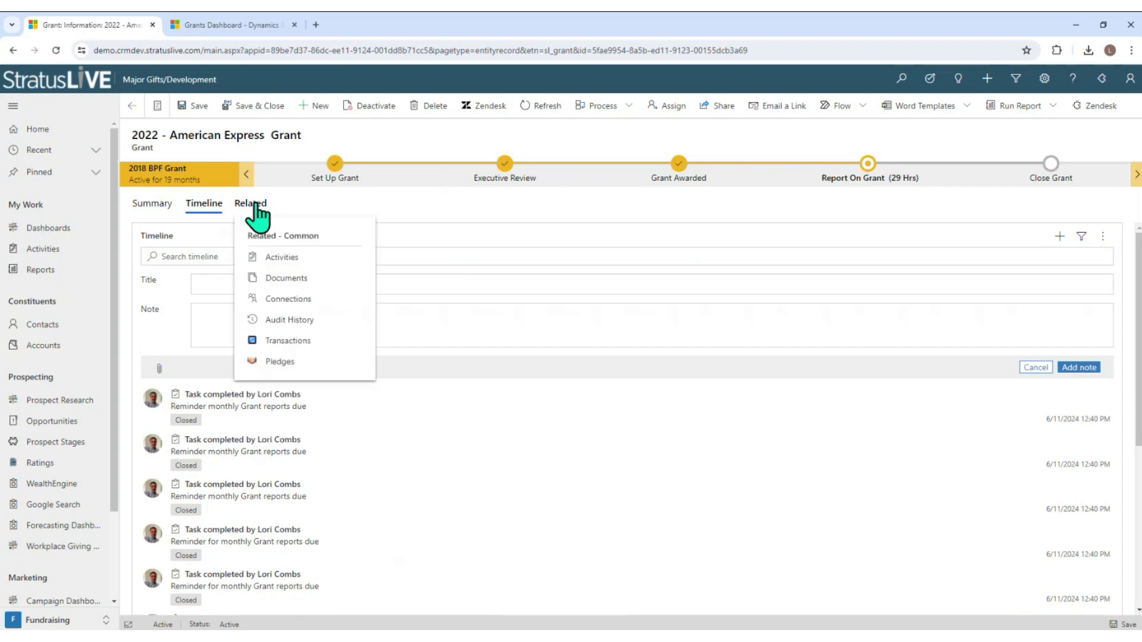
left_click(290, 302)
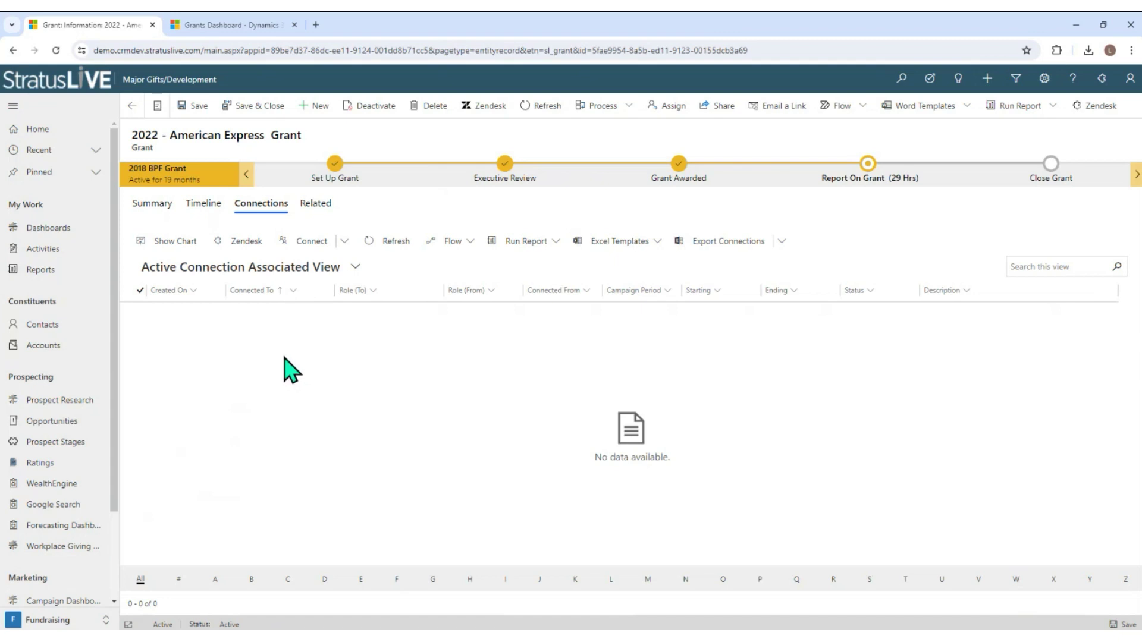
Step: Open the American Express pledge from the grant's related pledges
left_click(316, 204)
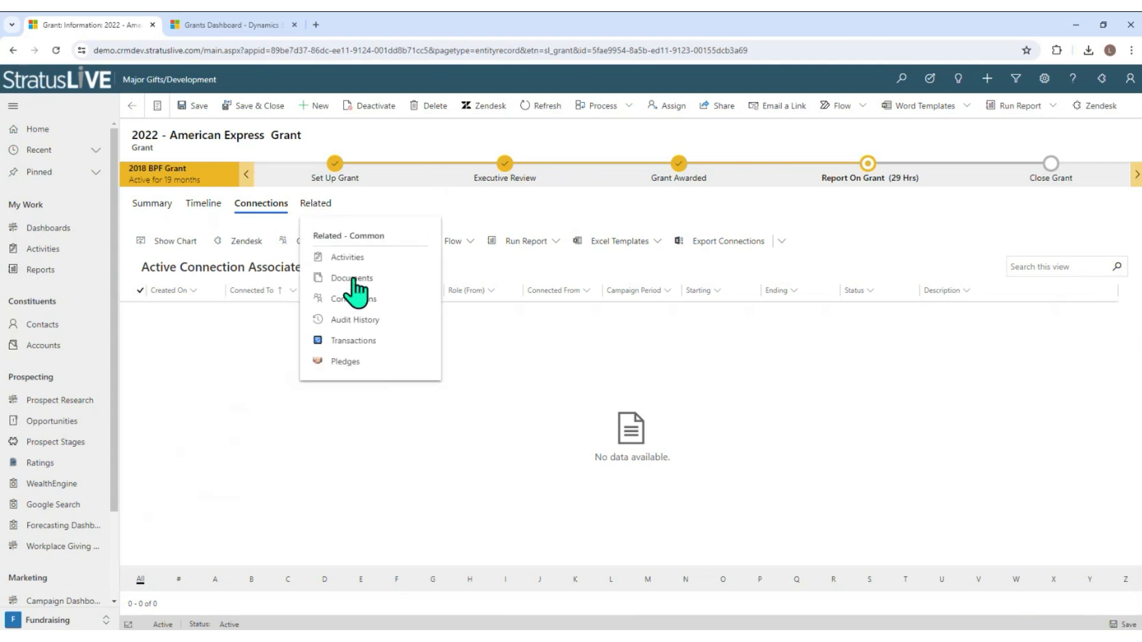
left_click(348, 362)
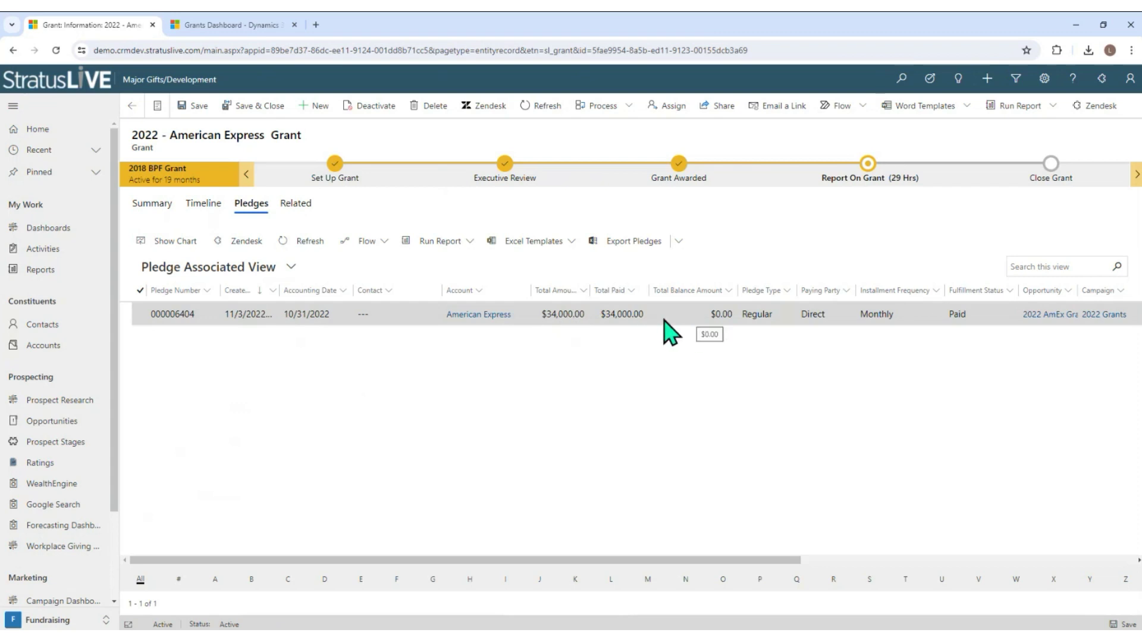
double_click(403, 320)
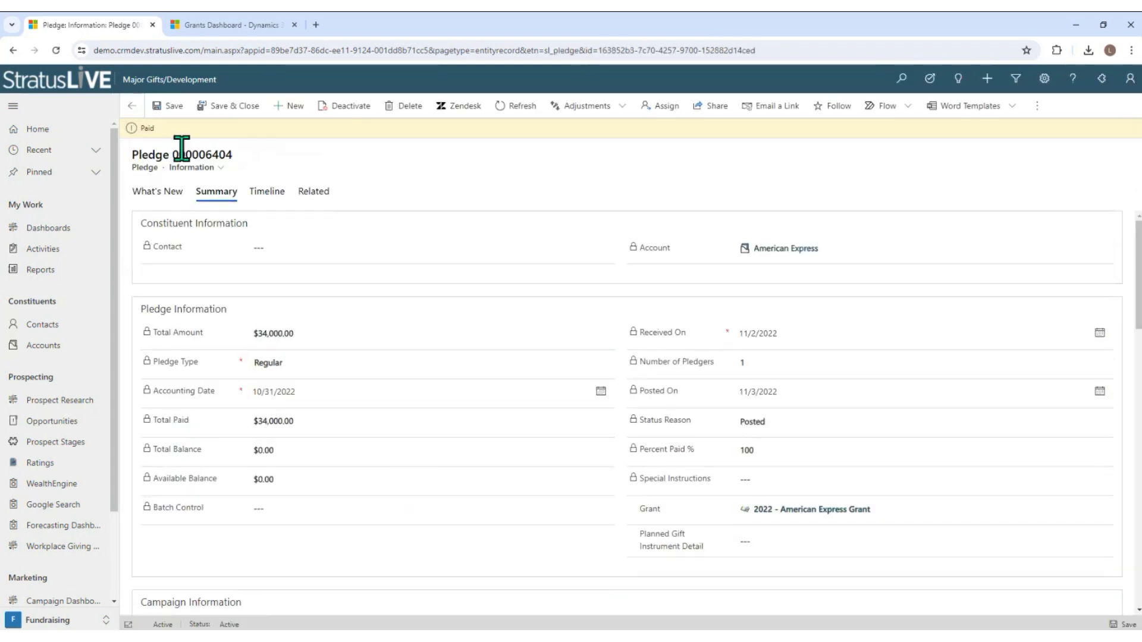
Step: Examine the pledge's summary details down to the invoice designation for the Income Advancement Fund
scroll(389, 295, "down", 5)
scroll(394, 303, "down", 6)
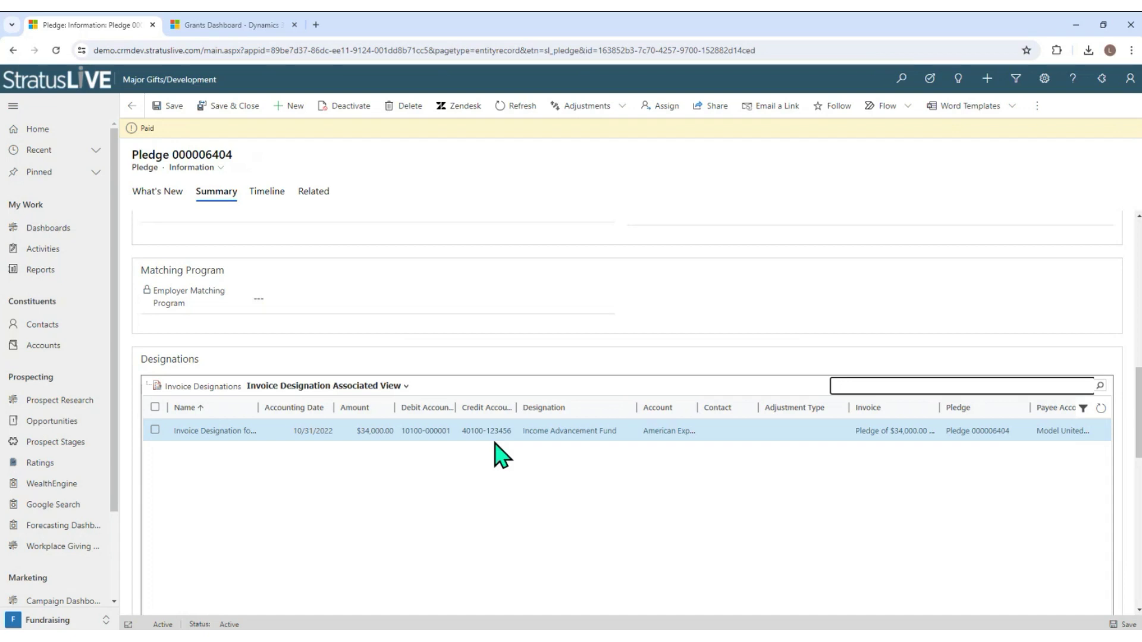
left_click(156, 432)
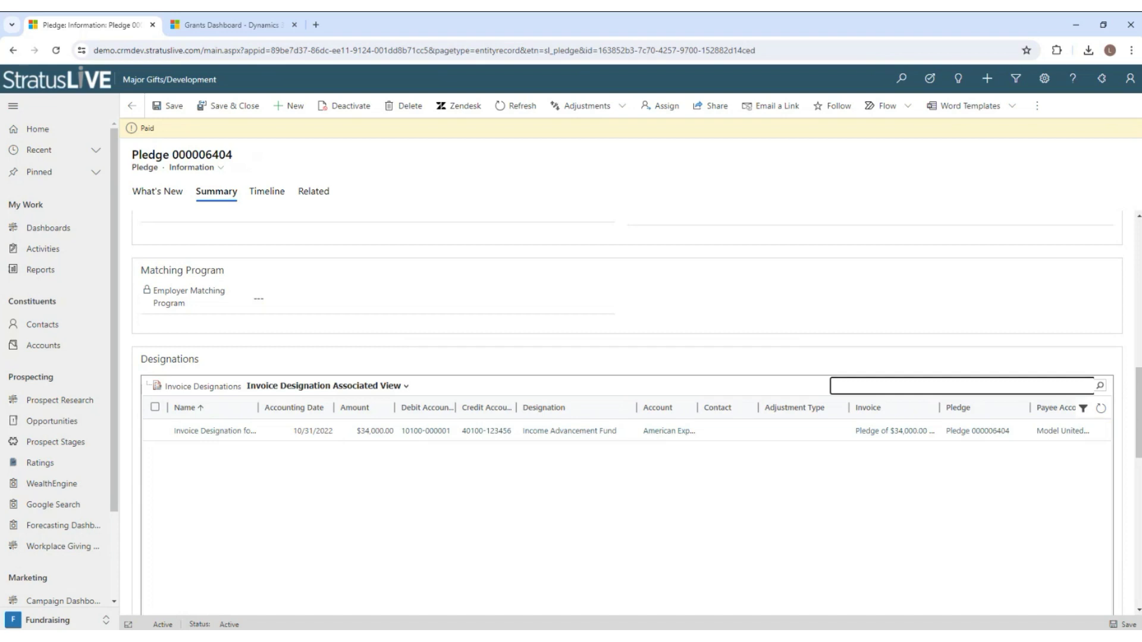
Step: Switch to the Grants Dashboard and examine its charts, the Active Grants list and the grant pledges by campaign period
left_click(226, 30)
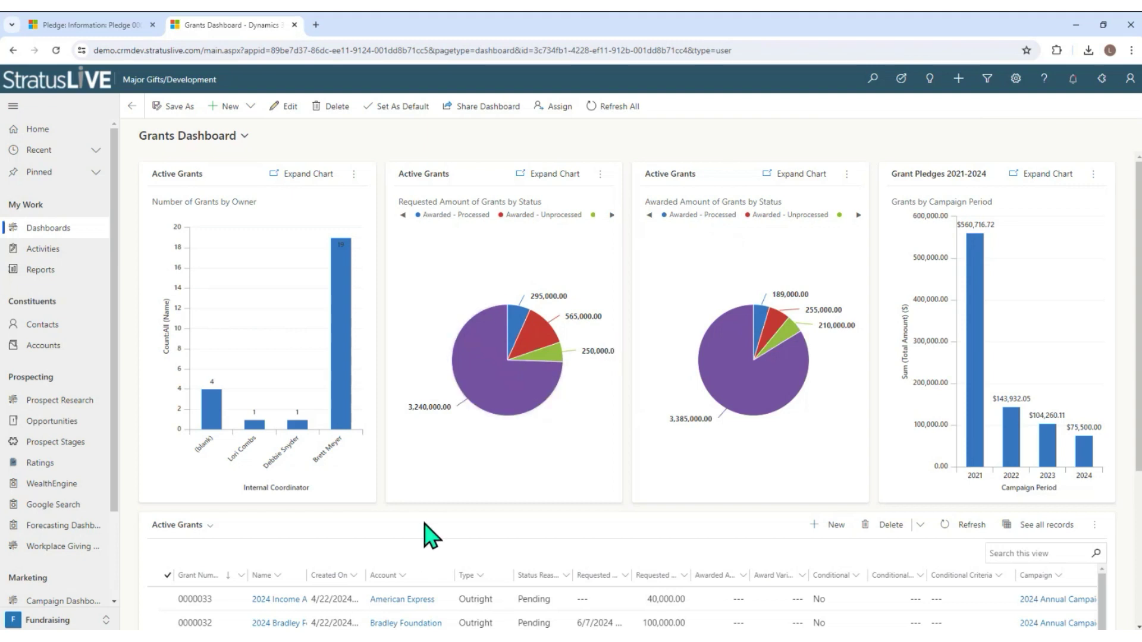
scroll(428, 533, "down", 2)
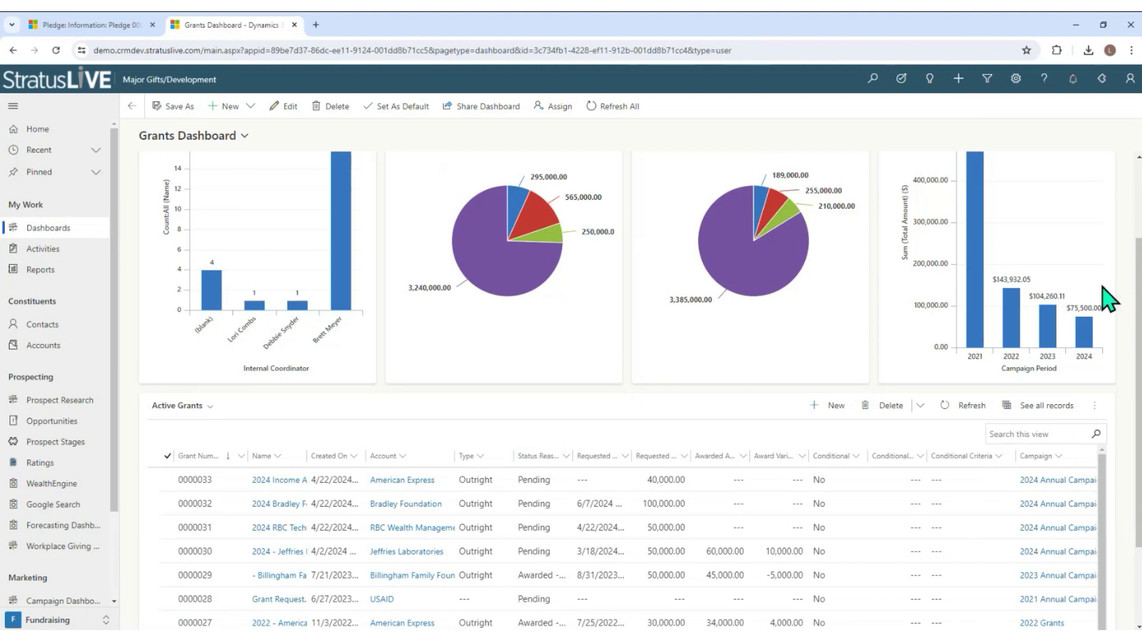
scroll(1086, 336, "up", 2)
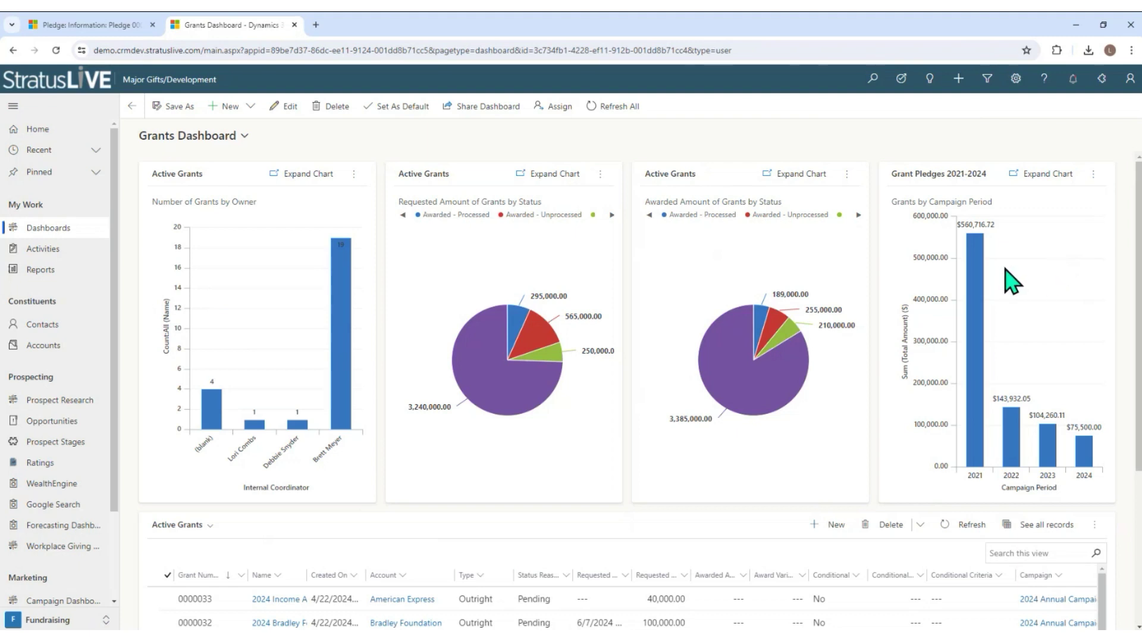
mouse_move(979, 302)
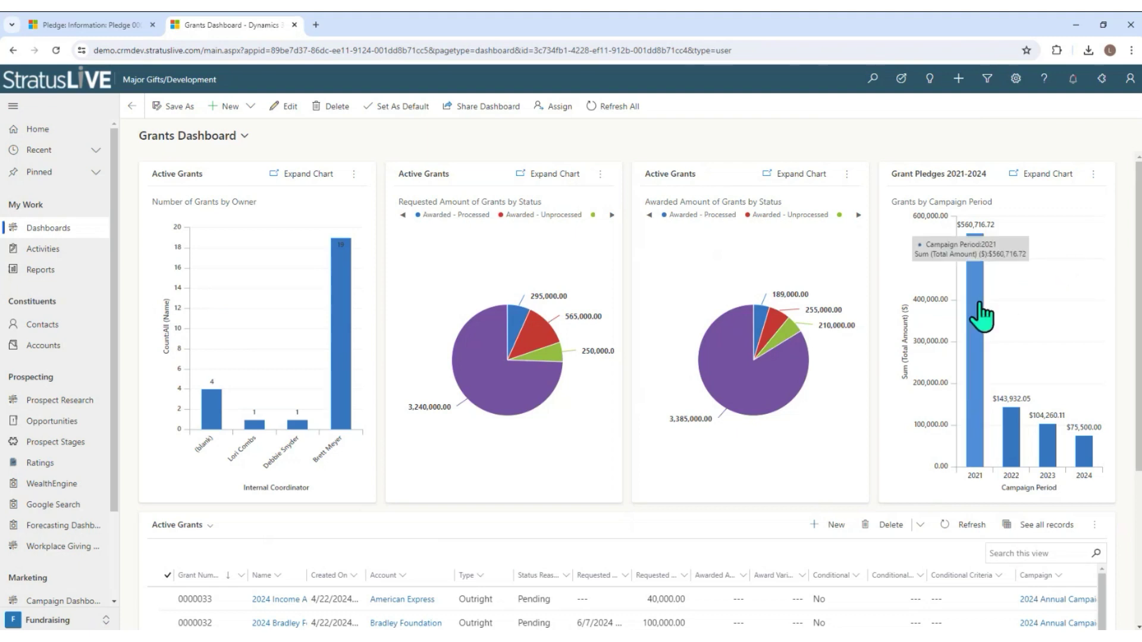
mouse_move(1019, 433)
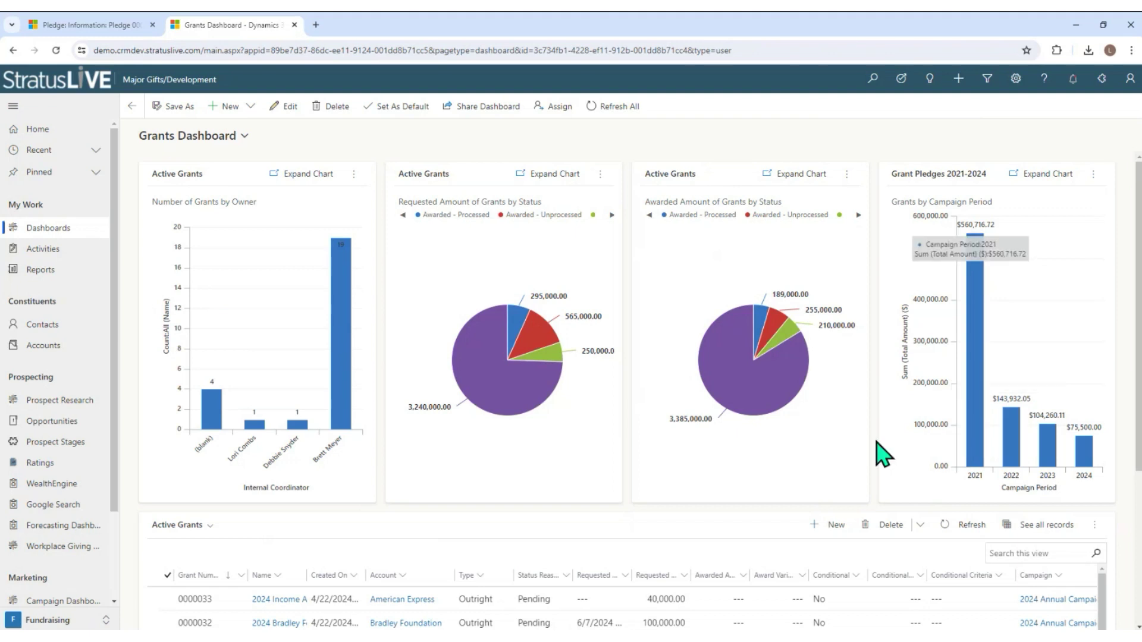
mouse_move(710, 372)
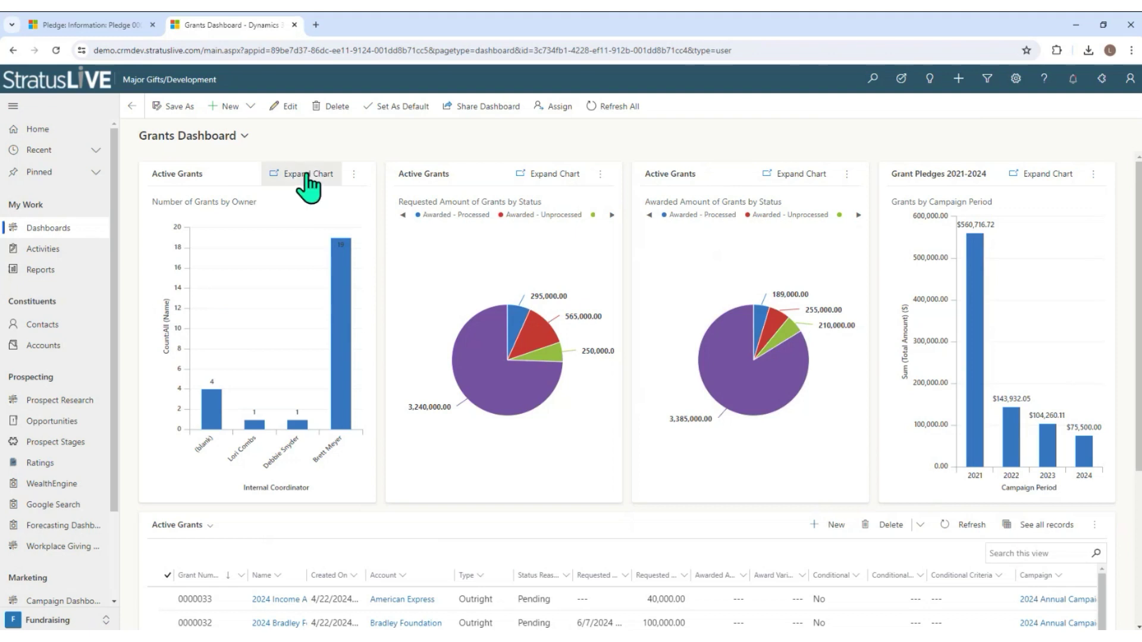
Step: Open the records behind the Number of Grants by Owner chart and filter them by the second coordinator's bar
left_click(359, 177)
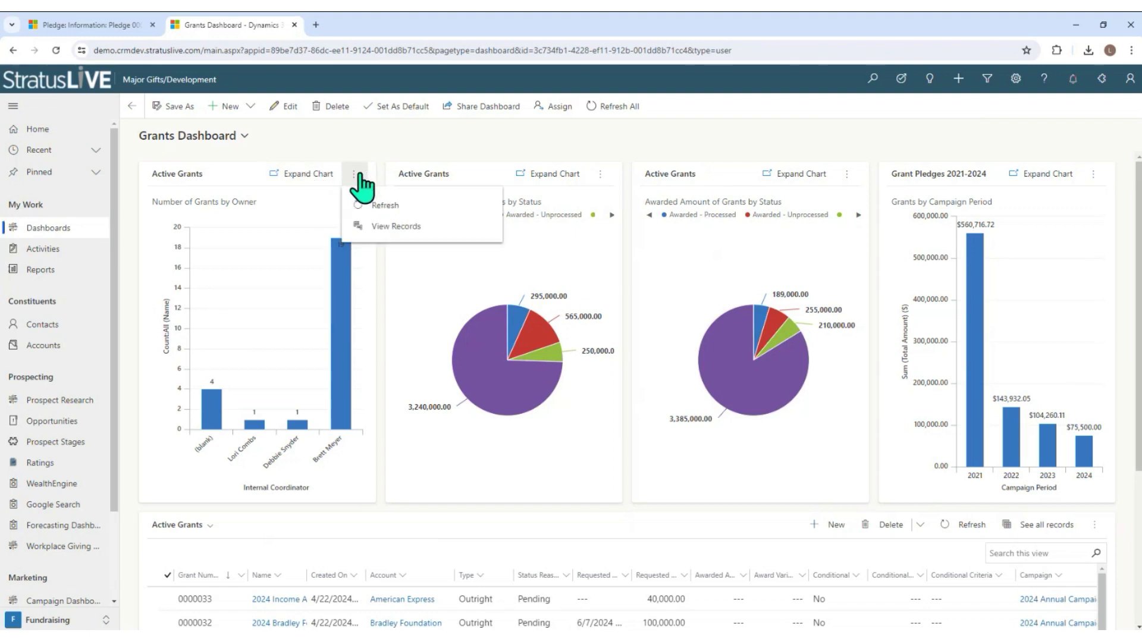
left_click(379, 227)
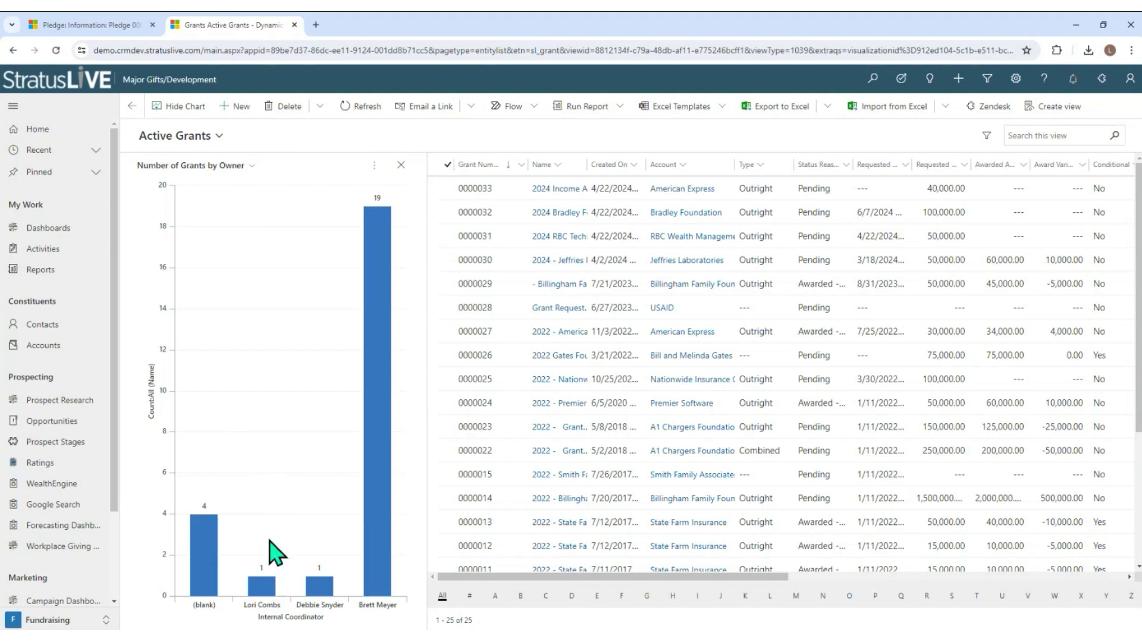
left_click(266, 588)
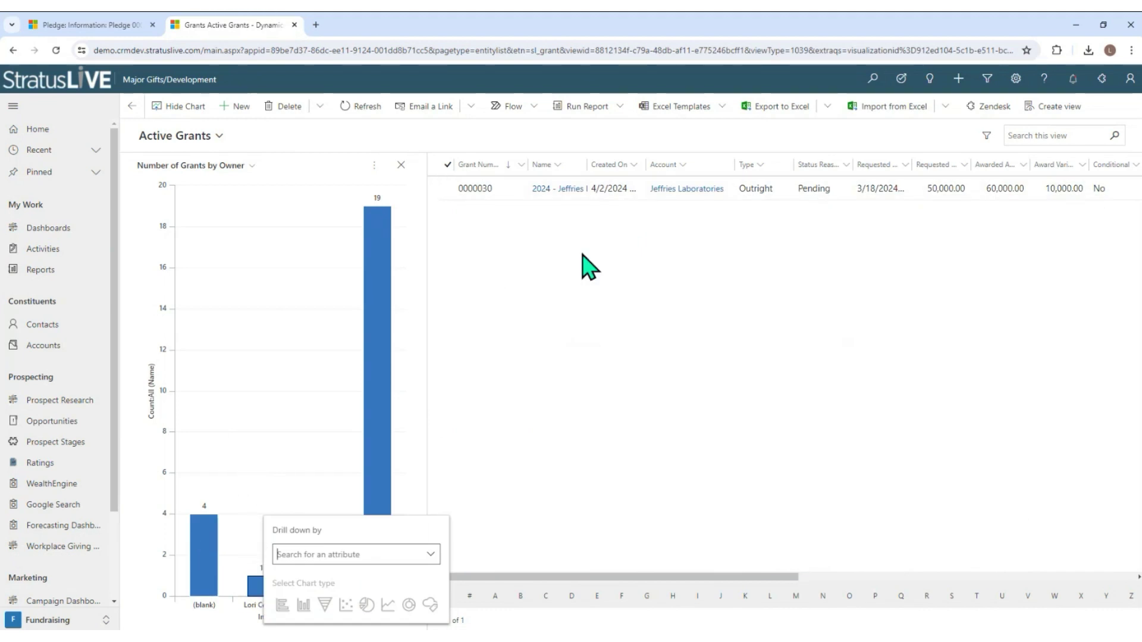
Step: Filter the grants by the chart's tallest coordinator bar and choose Campaign Period as the drill-down attribute
left_click(377, 343)
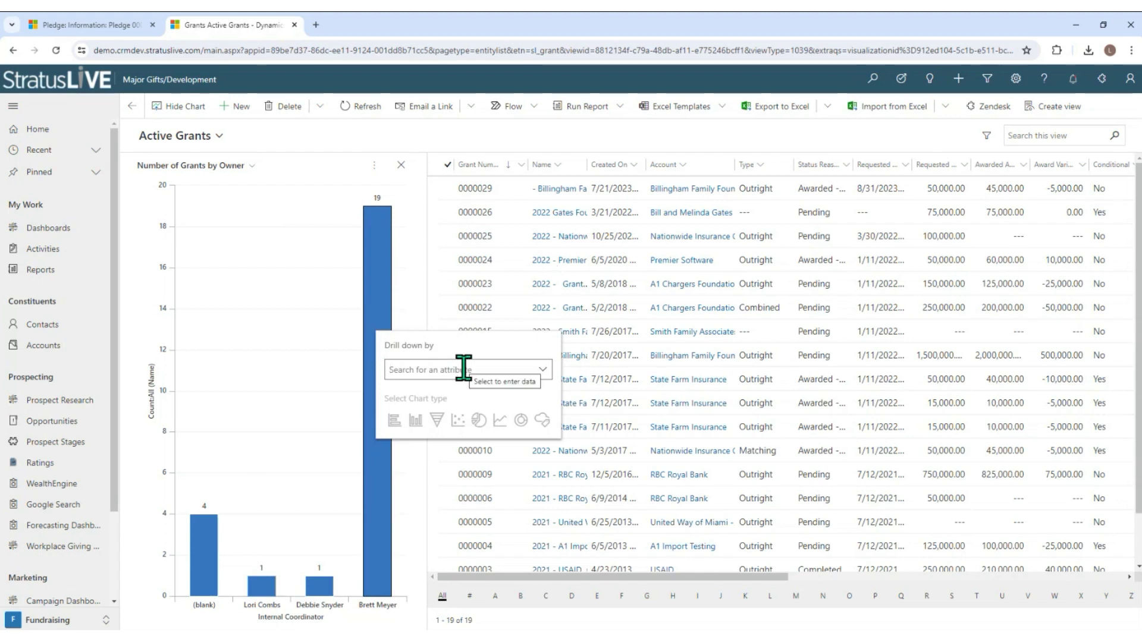
left_click(536, 370)
left_click(541, 371)
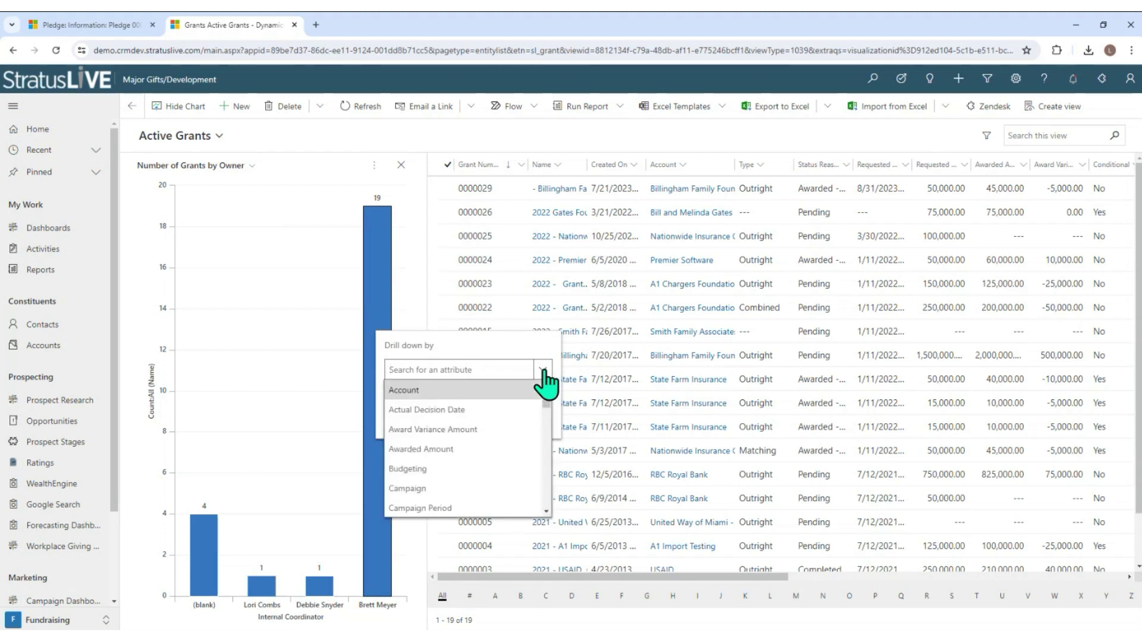
left_click(416, 508)
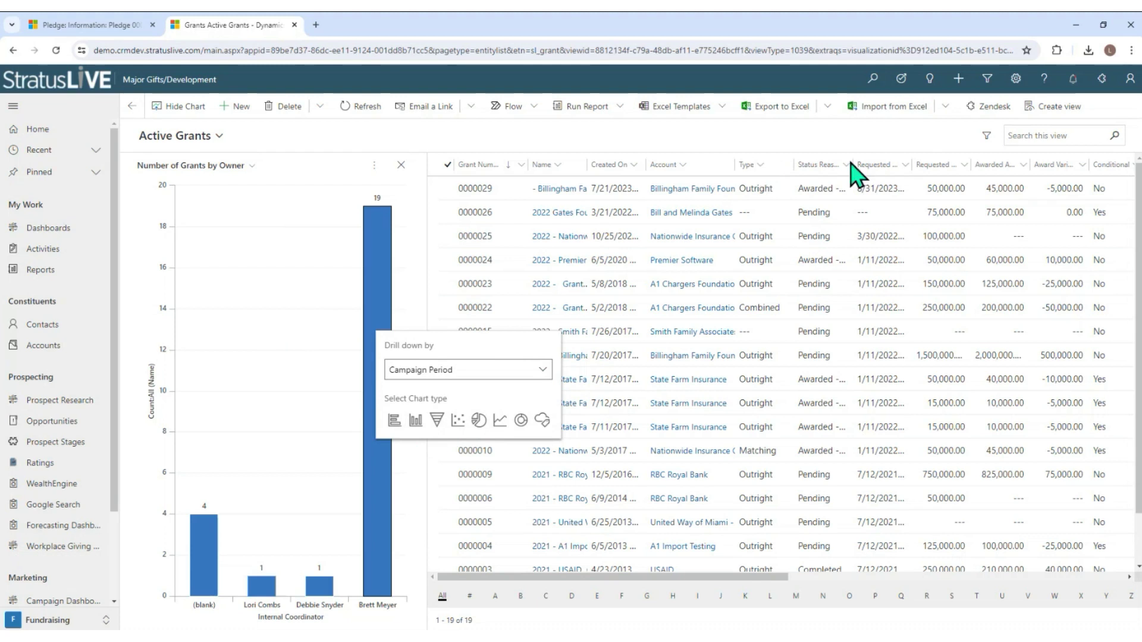
Step: Sort the filtered Active Grants list by account
left_click(684, 164)
left_click(692, 187)
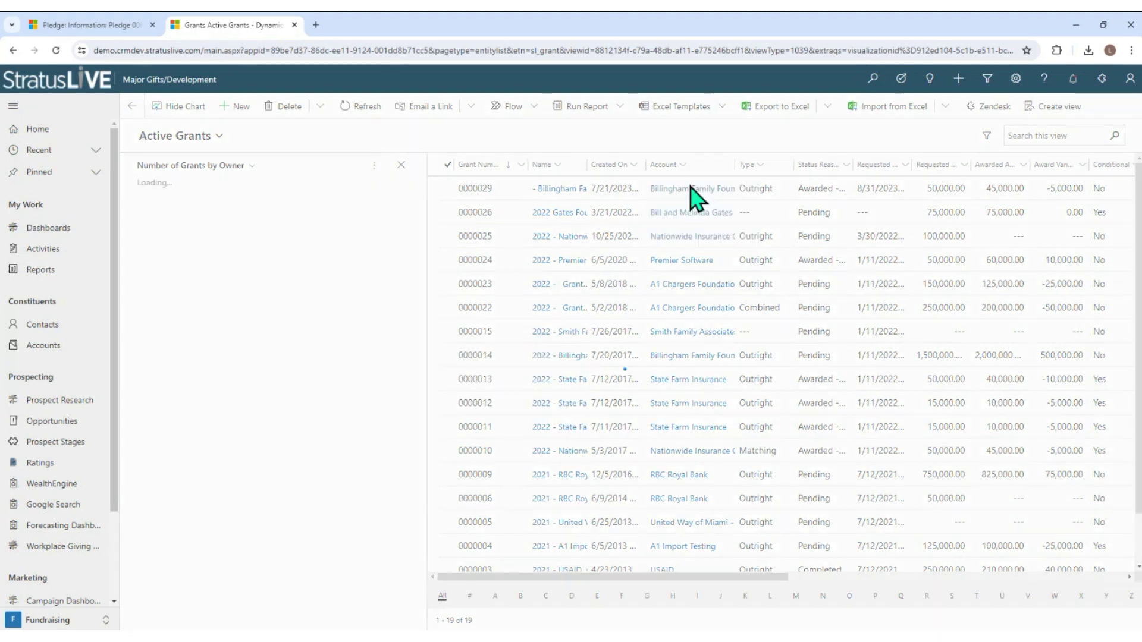